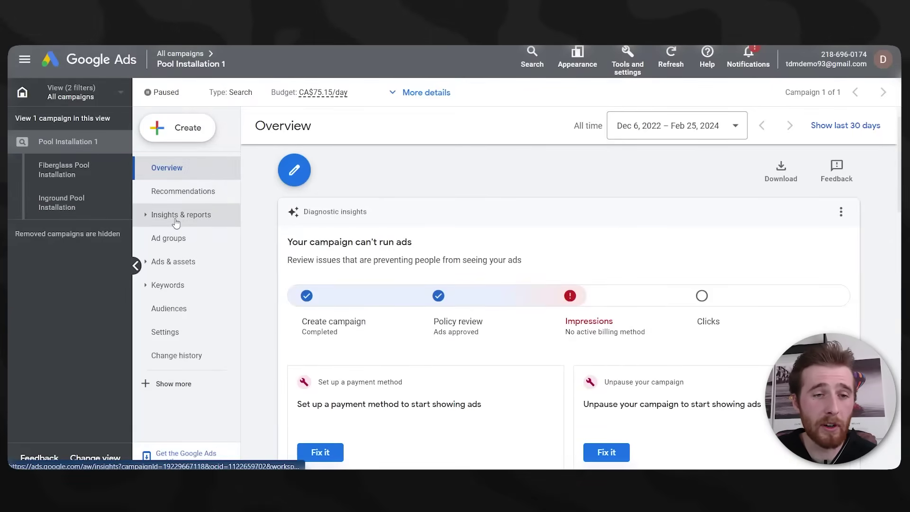
Open the Search terms report under Insights & reports, which lists no search terms yet
left_click(174, 219)
left_click(174, 285)
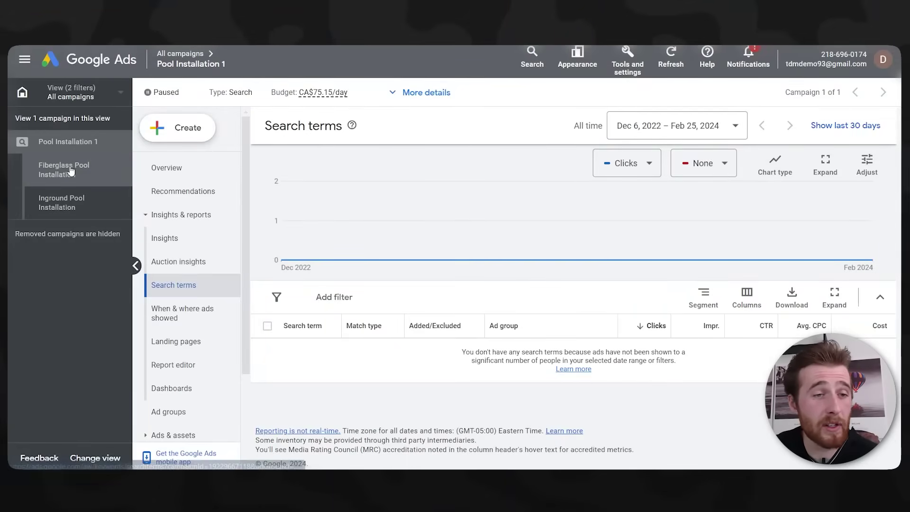
Show the responsive search ads in the Fiberglass Pool Installation ad group
left_click(88, 171)
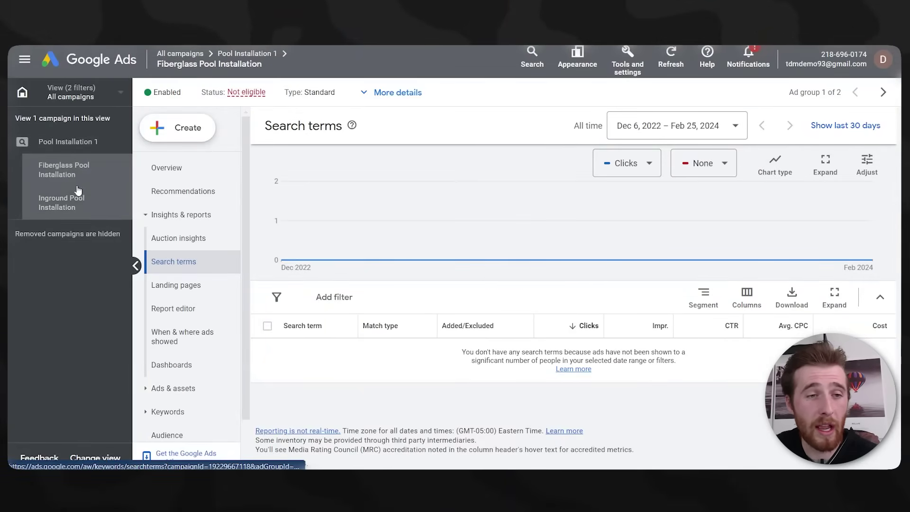
scroll(227, 363, "down", 2)
left_click(218, 359)
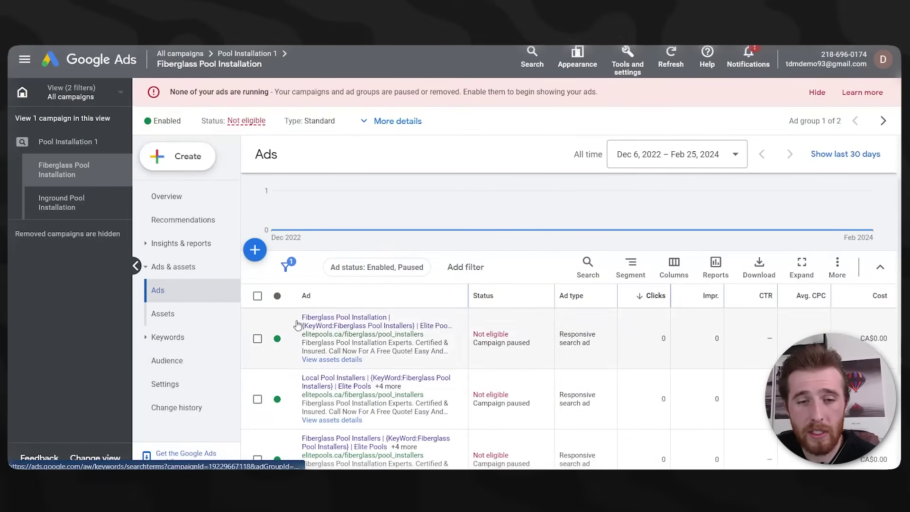
scroll(298, 319, "down", 3)
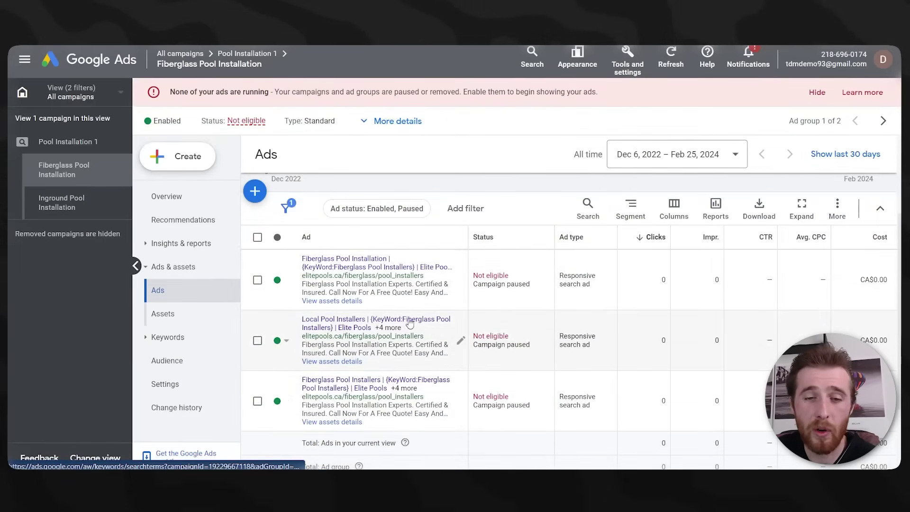
left_click(463, 285)
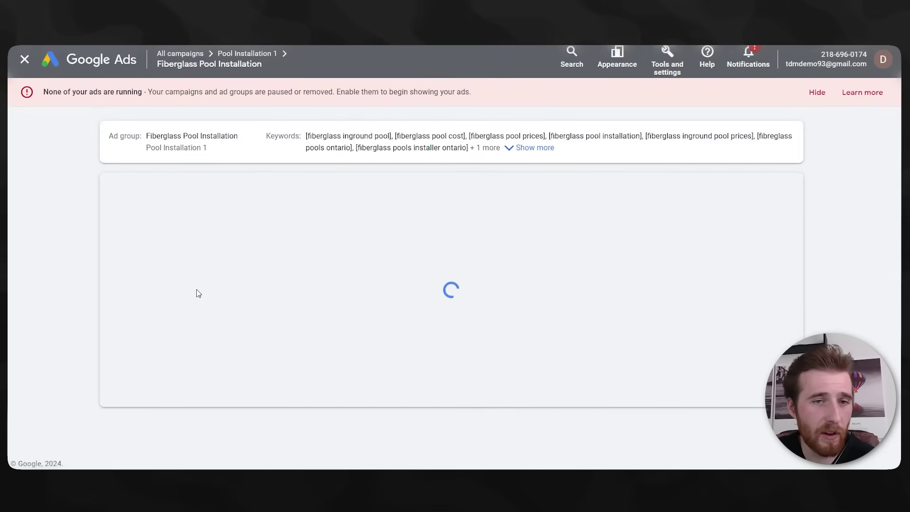
scroll(199, 290, "down", 15)
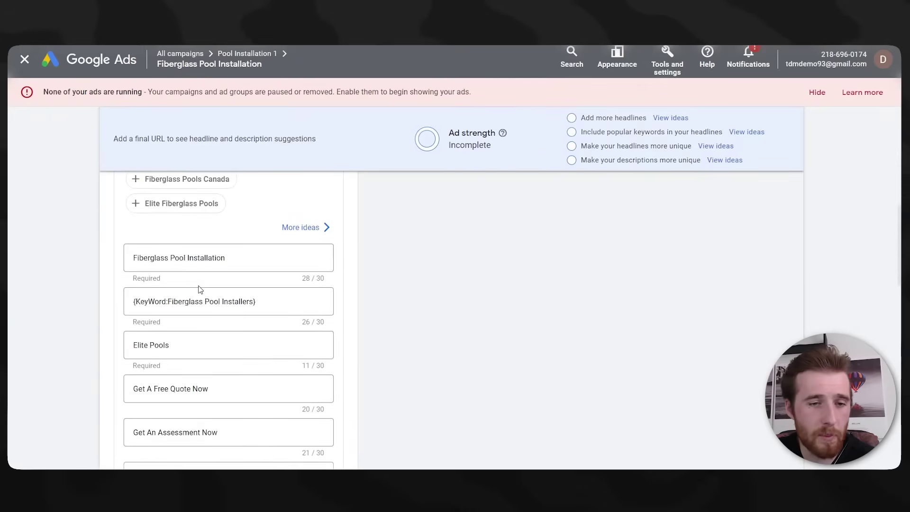
scroll(185, 280, "up", 3)
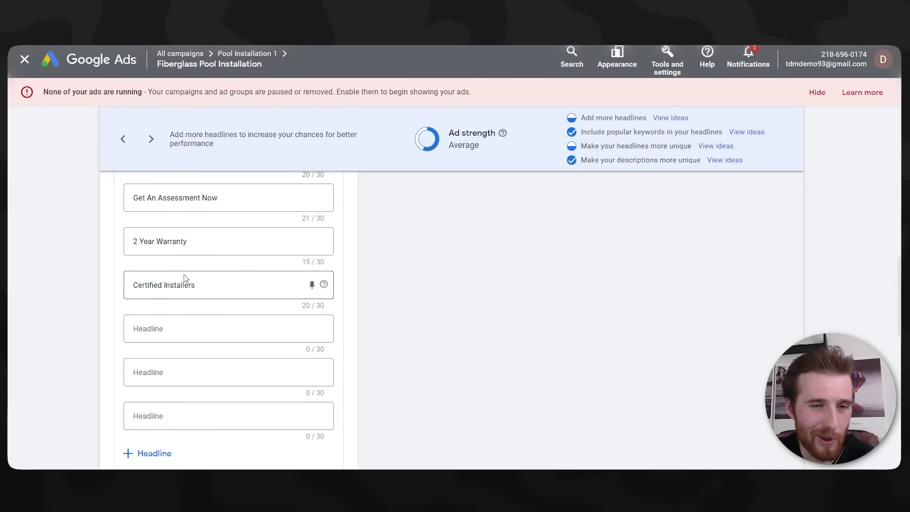
scroll(206, 237, "down", 6)
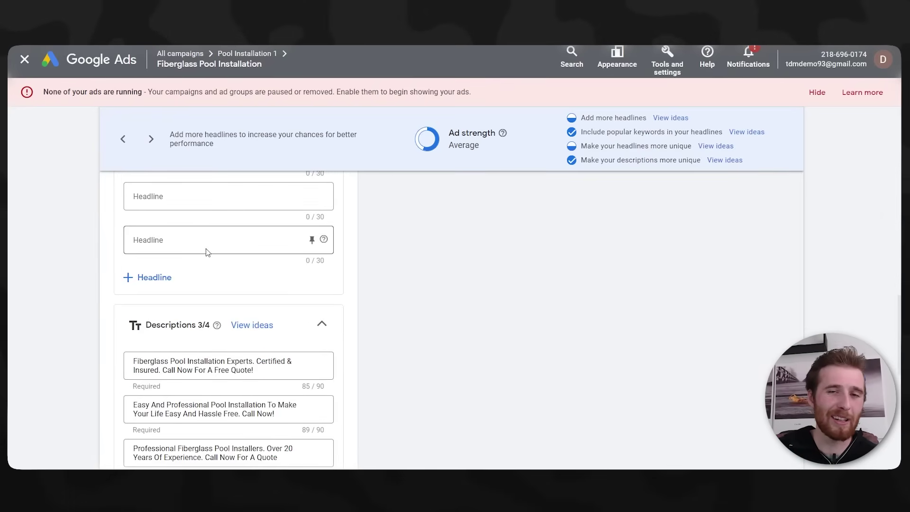
scroll(163, 392, "up", 18)
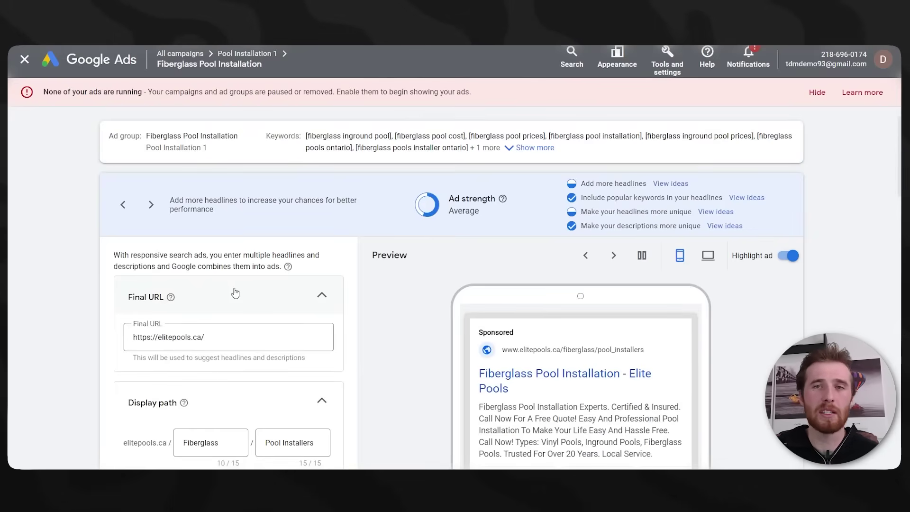
left_click(24, 59)
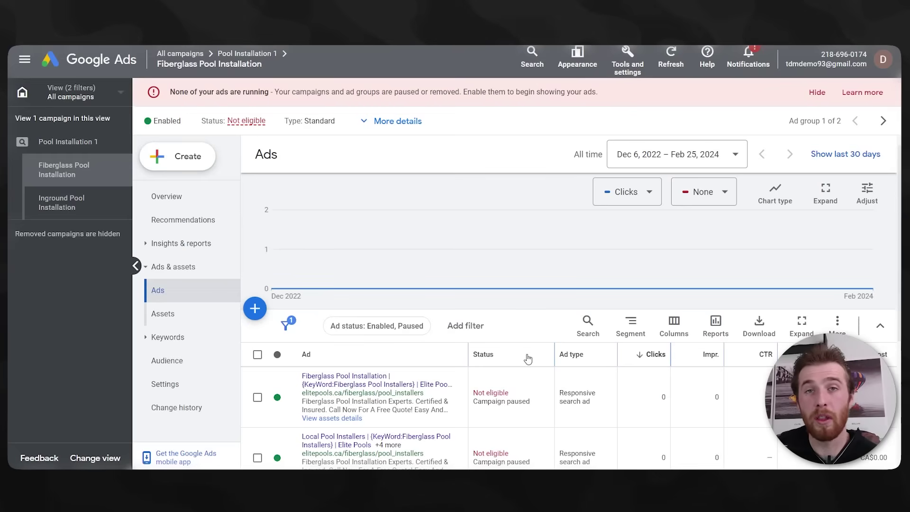
Scroll the ad group's ads table, then move up to the Pool Installation 1 campaign view
scroll(528, 359, "down", 3)
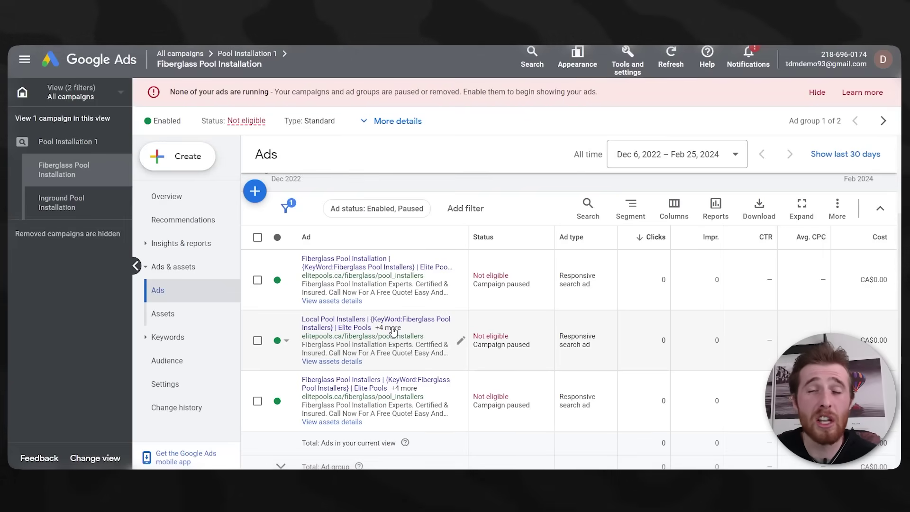
left_click(68, 141)
Exclude the Google Display Network from Pool Installation 1's networks and save, leaving Google Search Network only
scroll(187, 244, "down", 1)
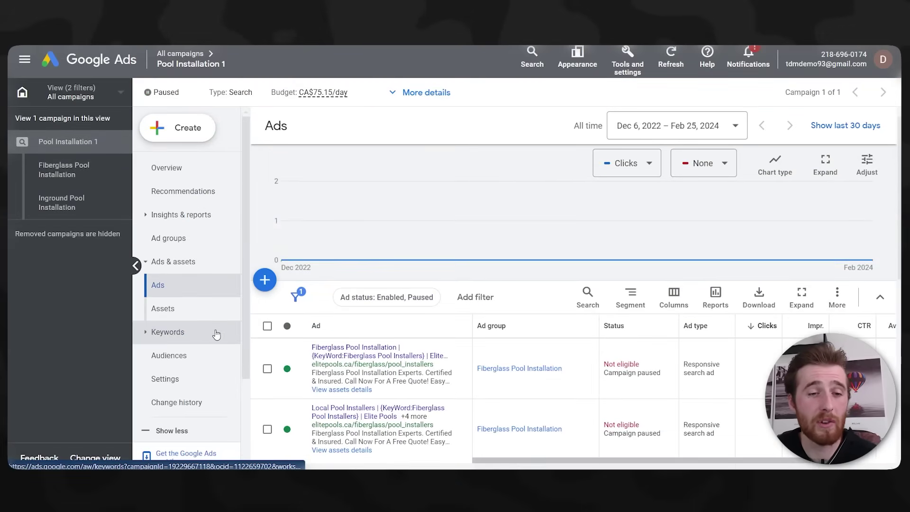
left_click(173, 389)
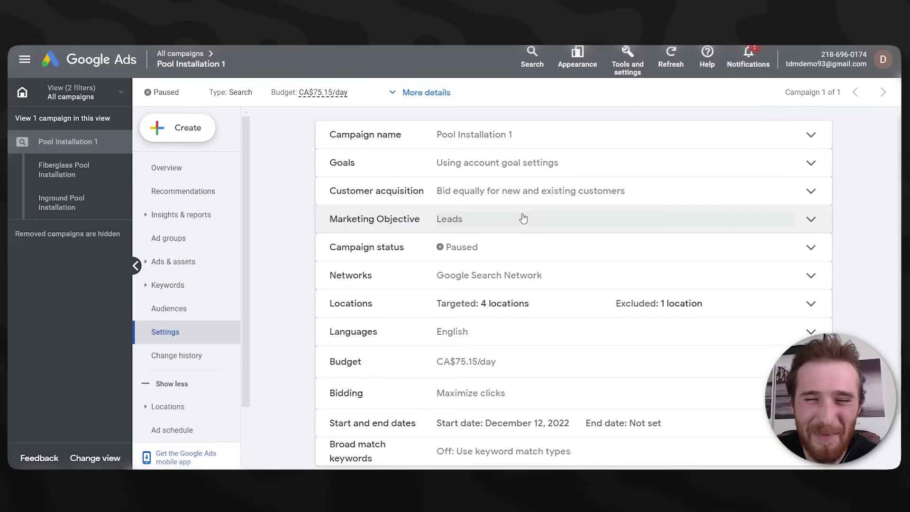
left_click(364, 287)
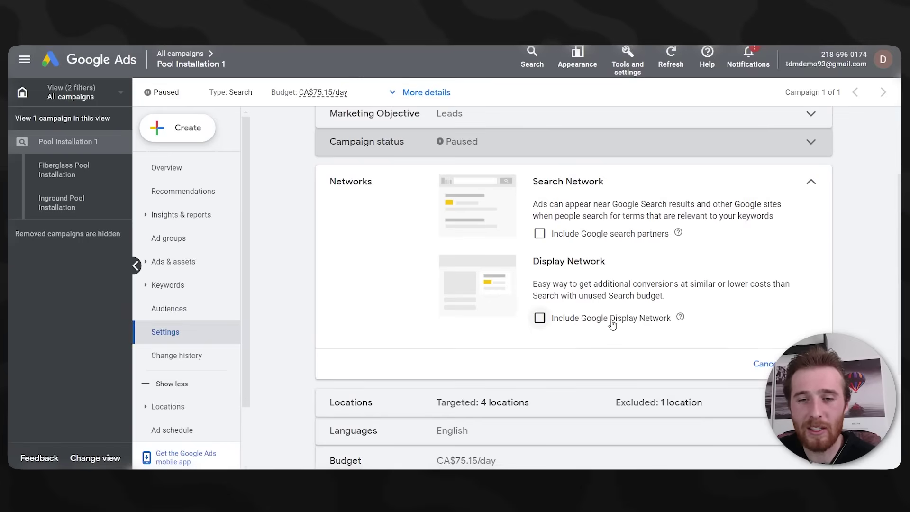
left_click(604, 321)
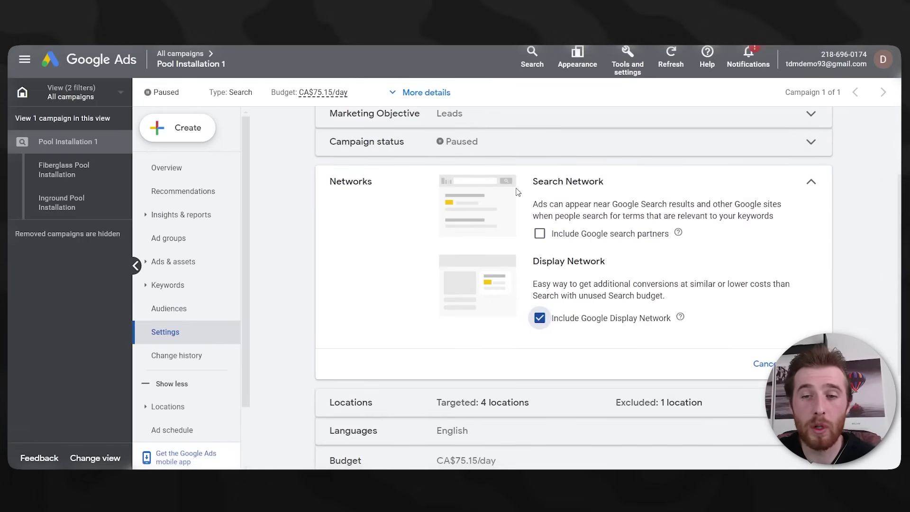
left_click_drag(532, 186, 606, 191)
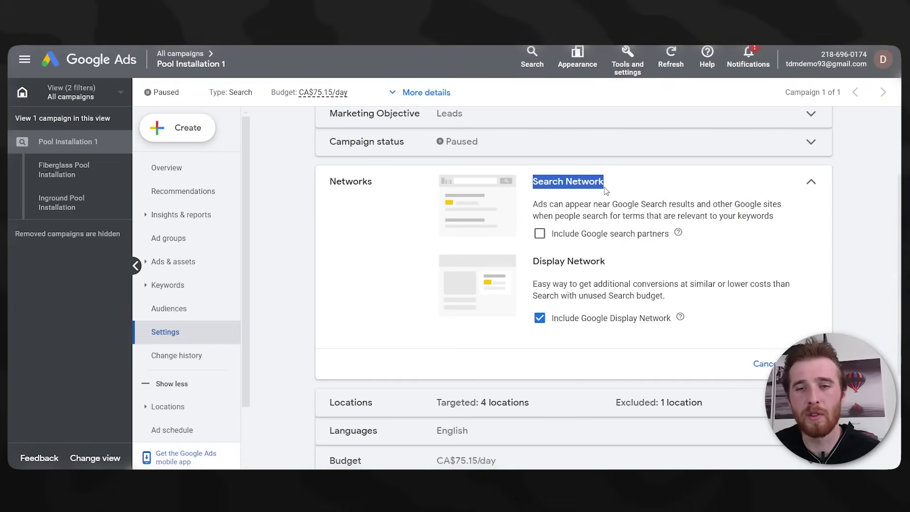
left_click(565, 322)
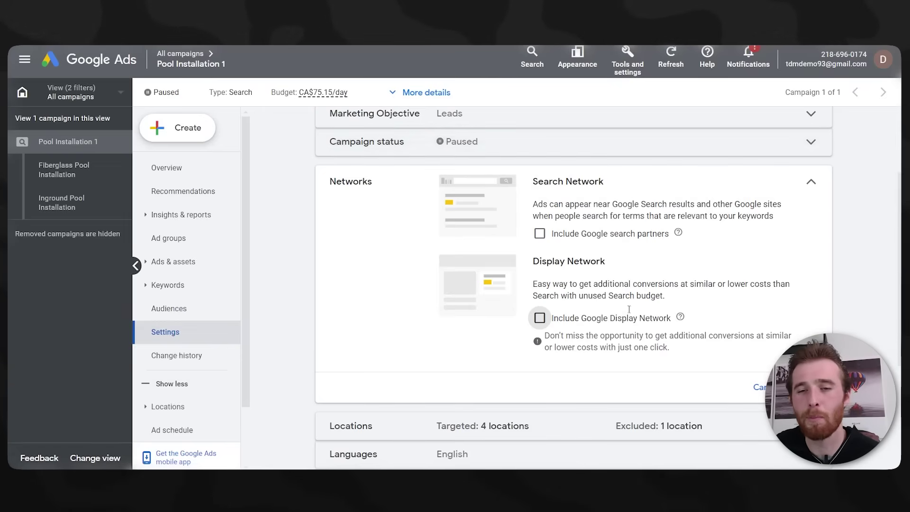
left_click_drag(548, 284, 532, 284)
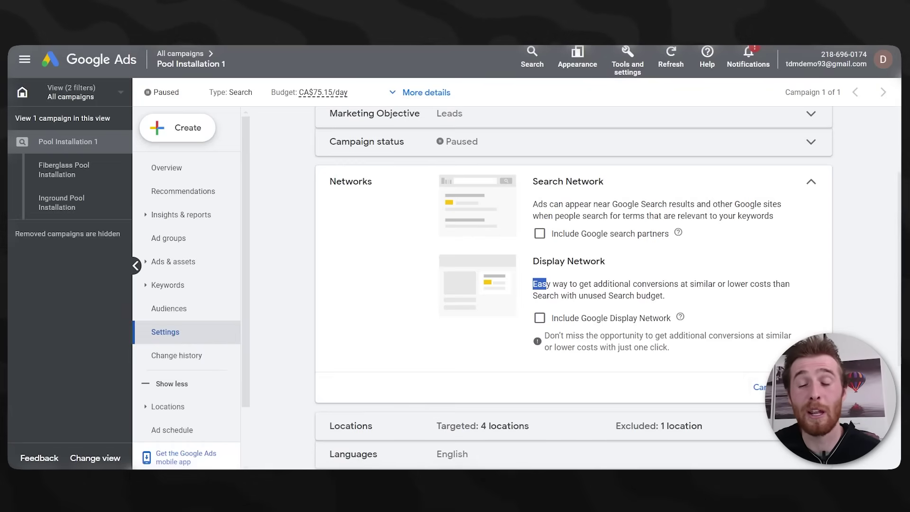
left_click(419, 182)
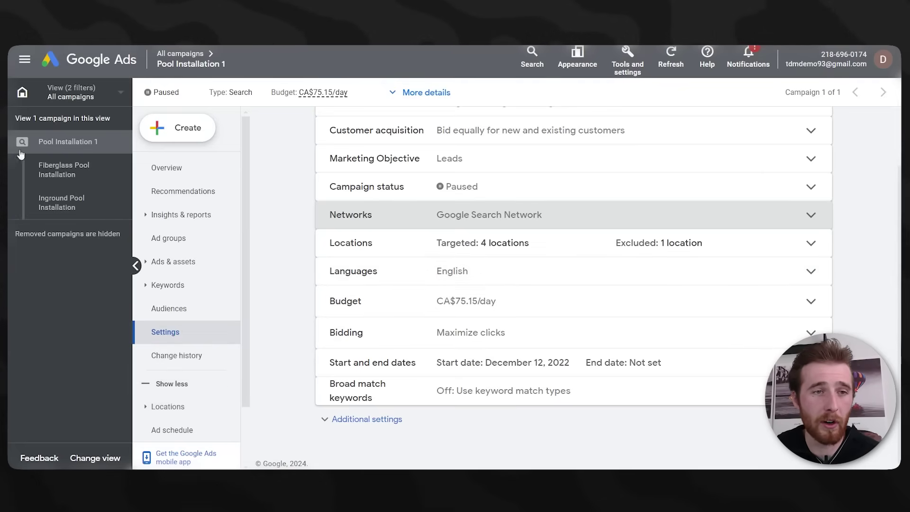
Display the campaign's ad schedule chart, showing Monday–Friday daytime hours
left_click(200, 430)
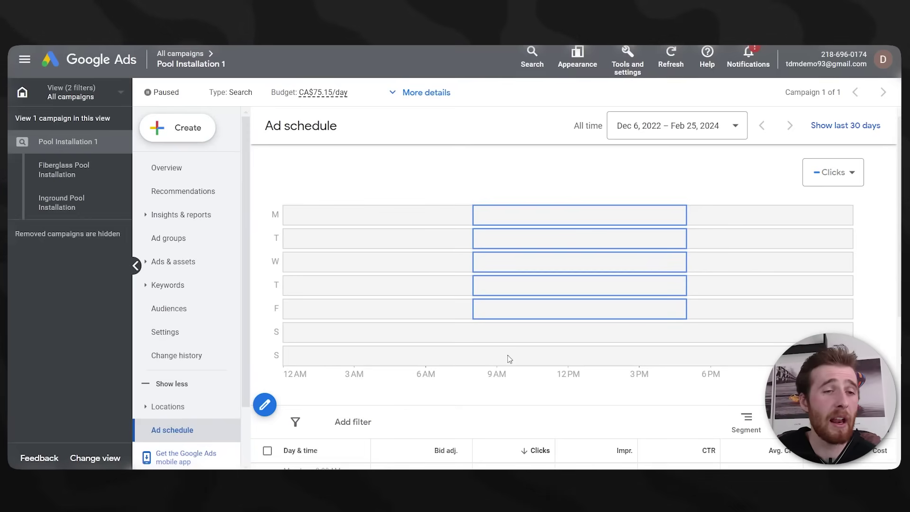
Scroll through the Fiberglass Pool Installation ad group's exact-match search keywords
left_click(53, 176)
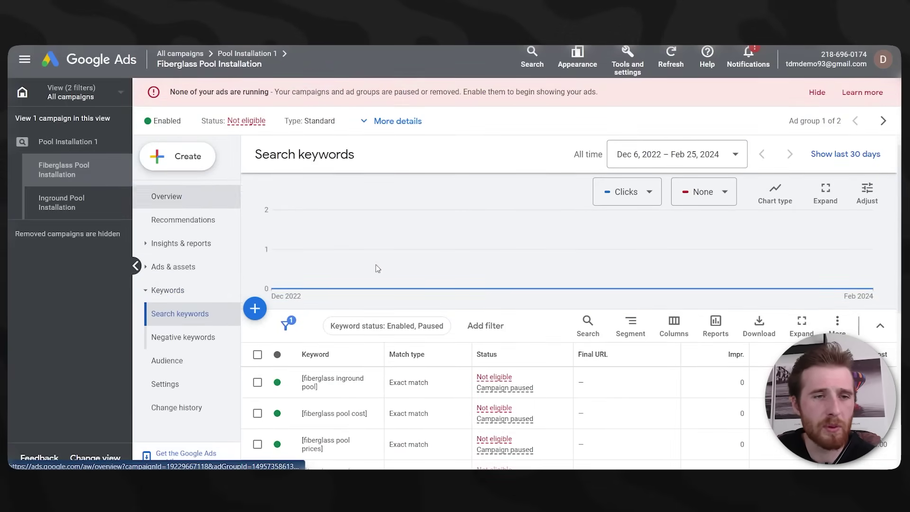
scroll(332, 261, "down", 3)
scroll(312, 259, "down", 5)
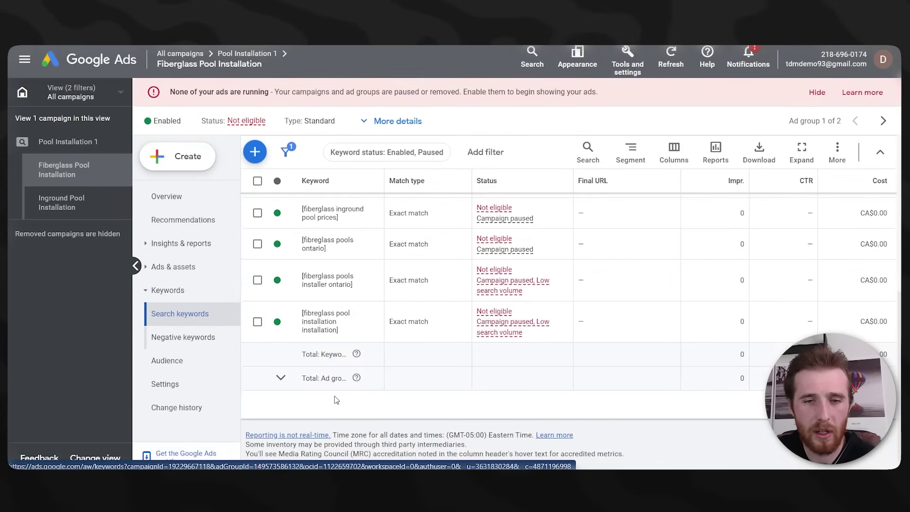
scroll(336, 397, "up", 10)
scroll(398, 290, "down", 3)
scroll(398, 290, "down", 3)
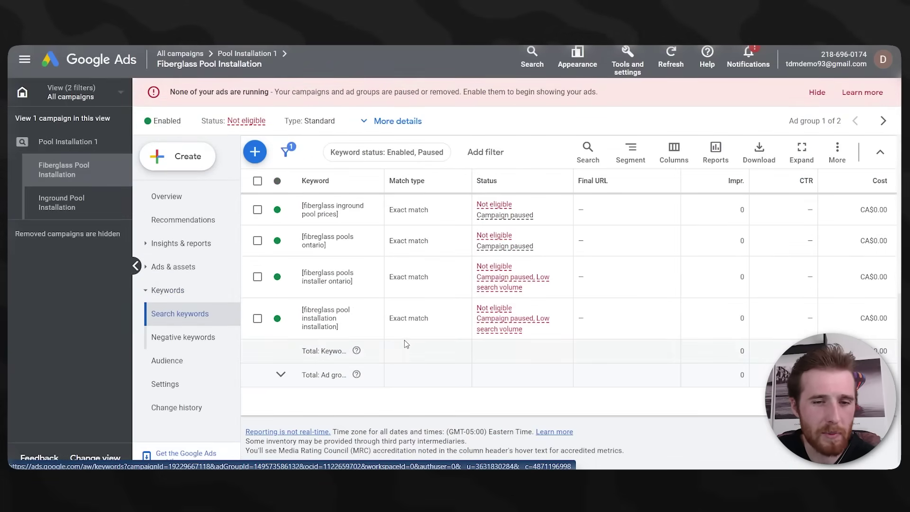
scroll(400, 327, "up", 5)
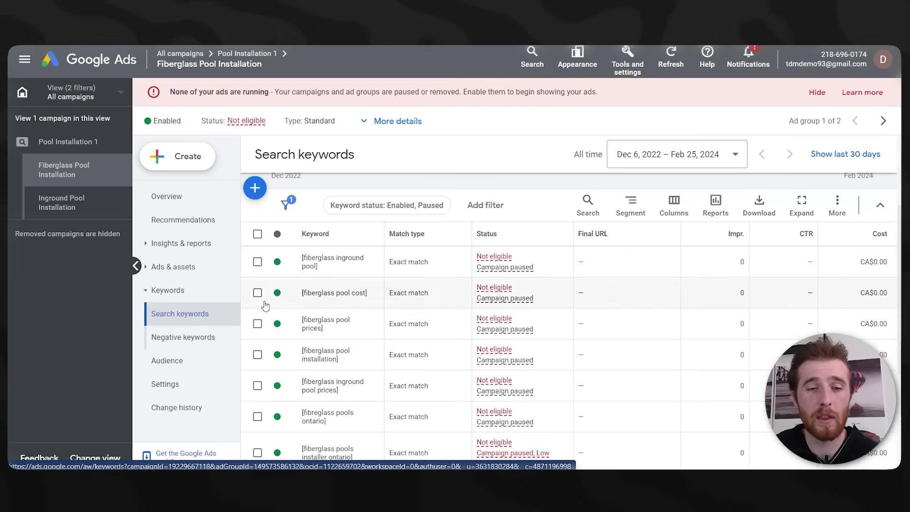
Check and then uncheck the [fiberglass pool cost] keyword in the keywords table
left_click(282, 292)
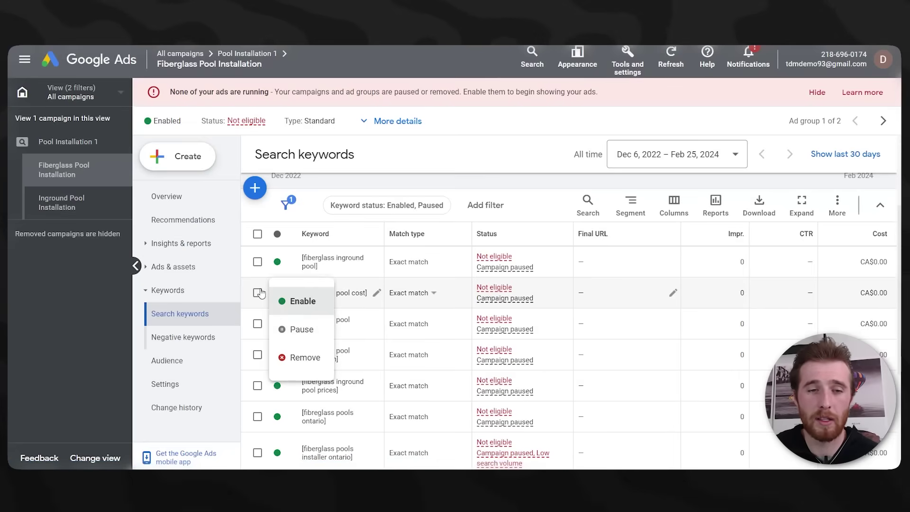
left_click(258, 292)
left_click(257, 292)
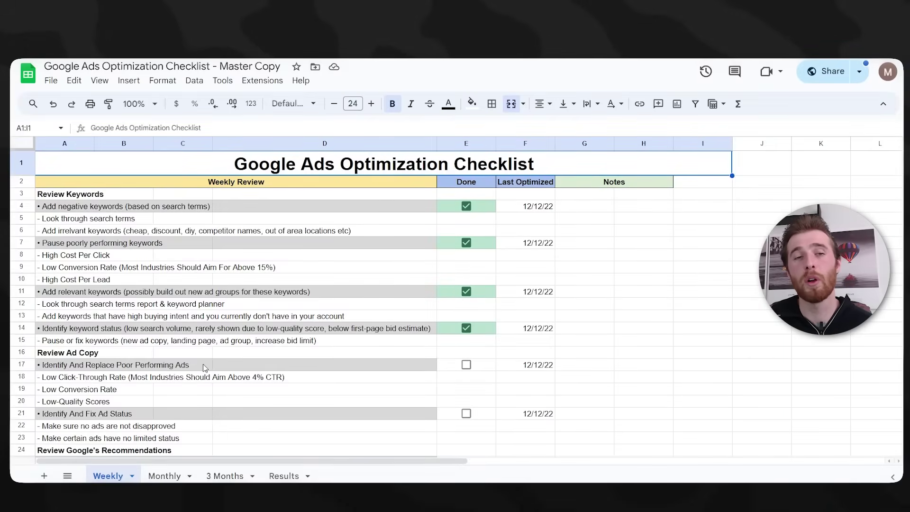
In the optimization checklist spreadsheet, view the Monthly, 3 Months, and Results sheets in turn
left_click(164, 476)
left_click(226, 477)
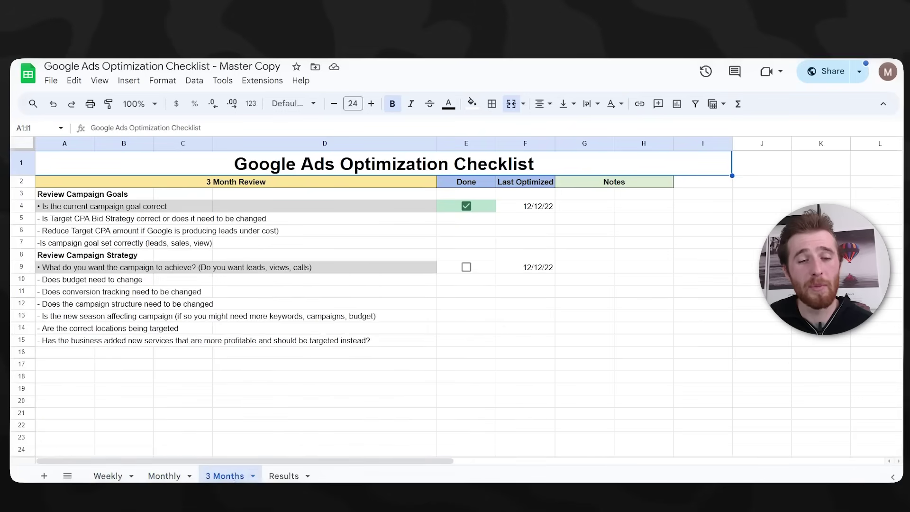
left_click(285, 476)
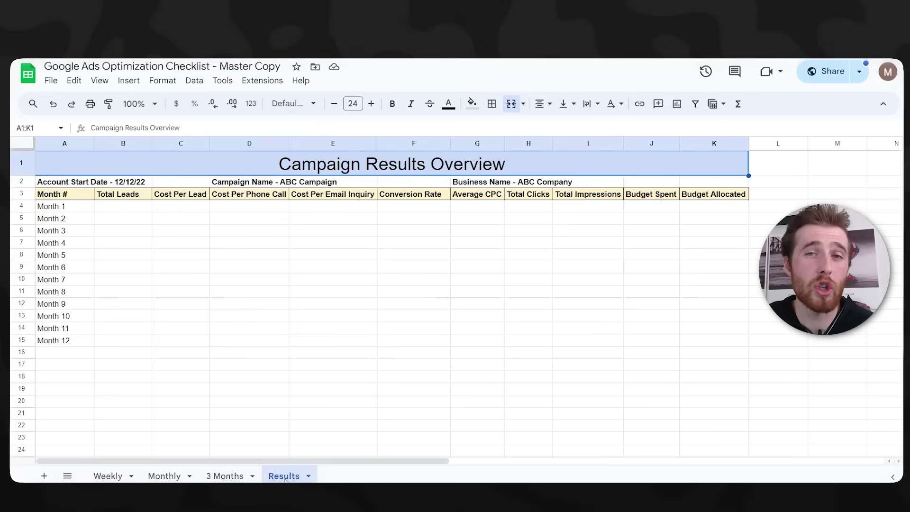